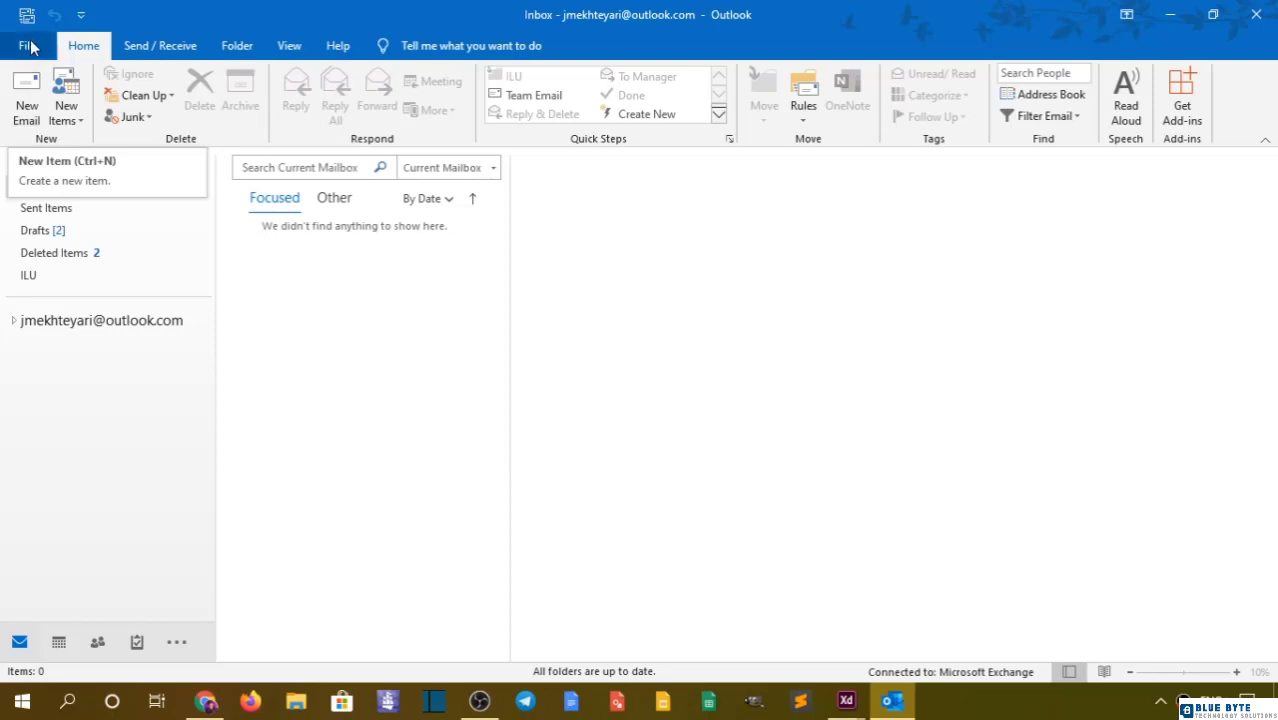
Start a new blank email and nudge its window slightly up and left.
left_click(21, 97)
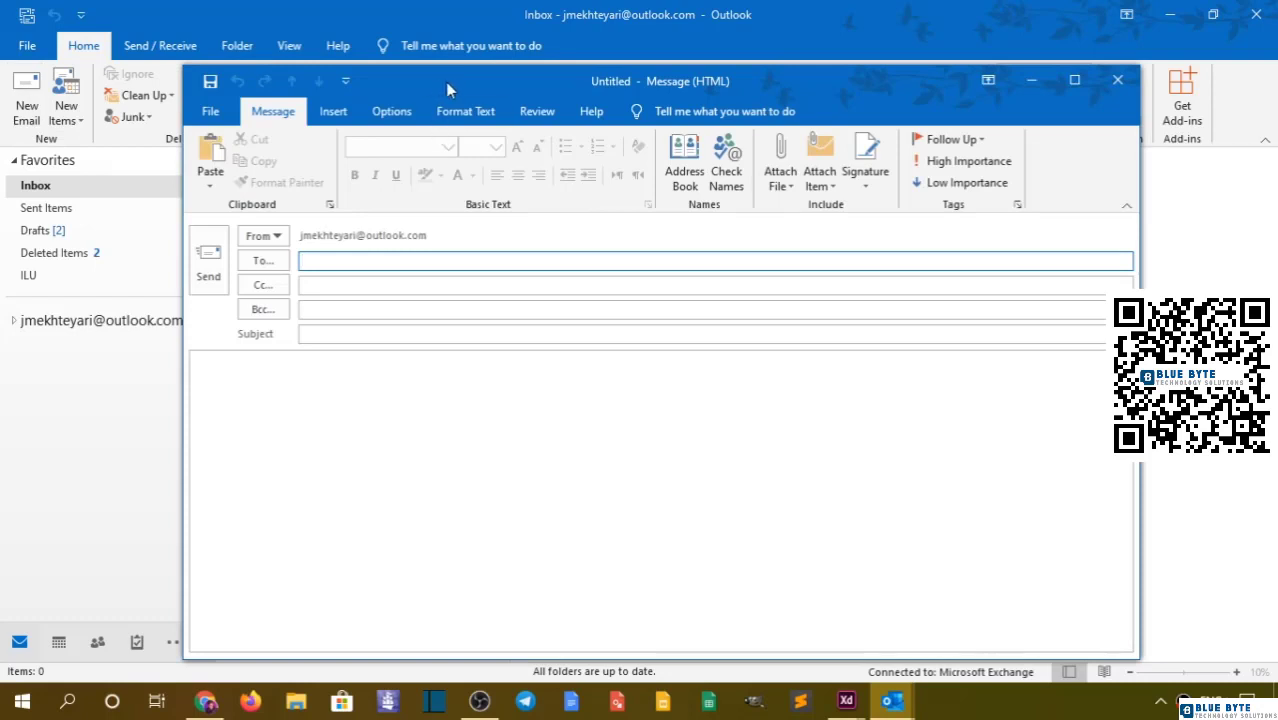
left_click_drag(462, 85, 440, 74)
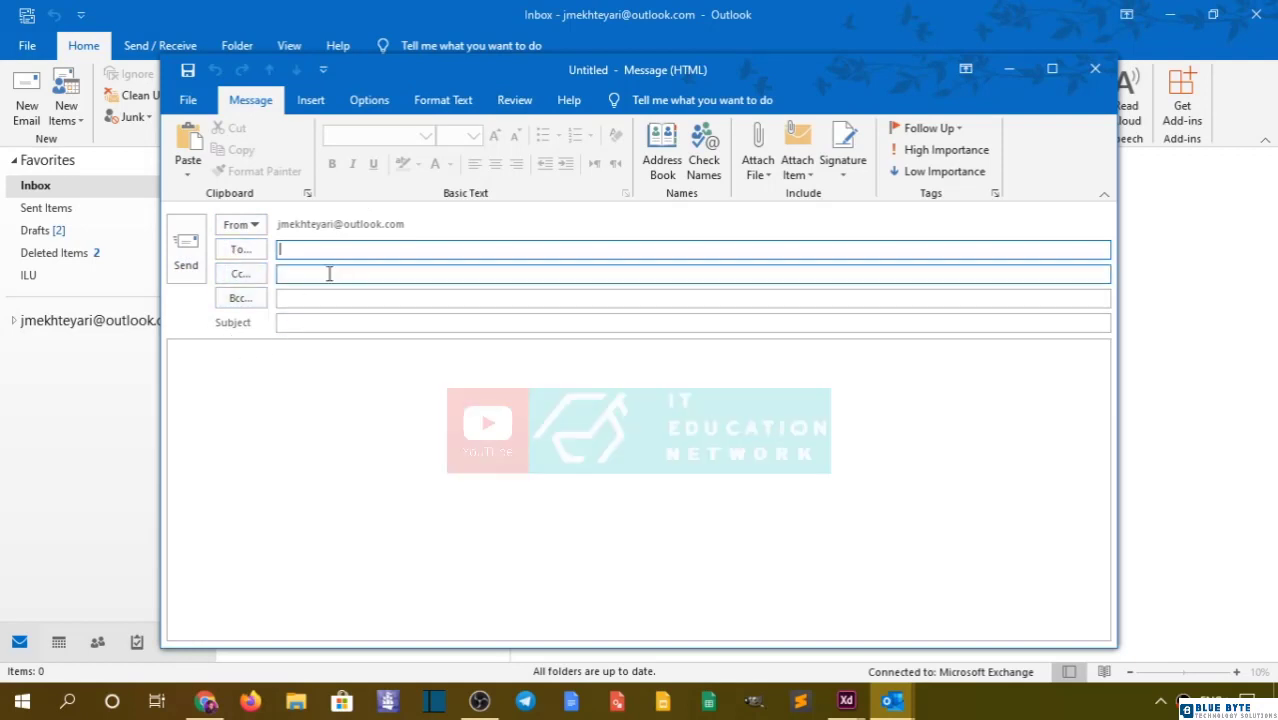
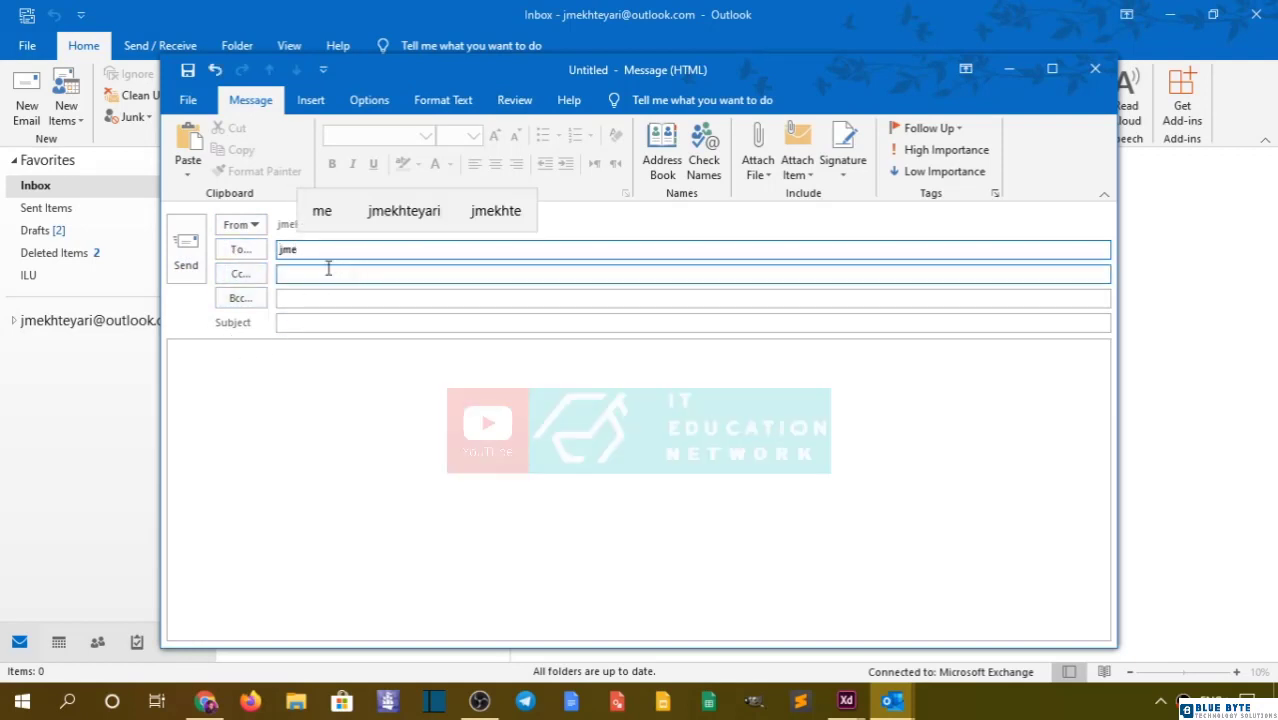
Address the message to the Gmail account, correcting typos in the address.
left_click(390, 222)
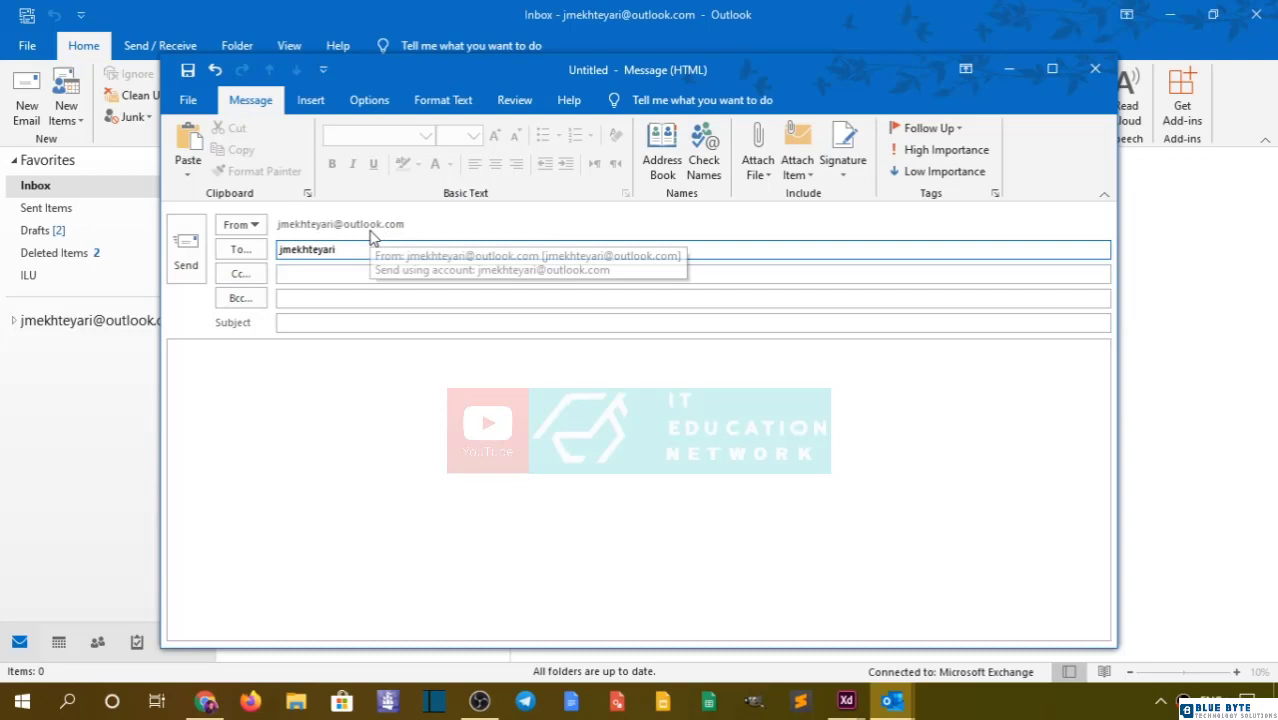
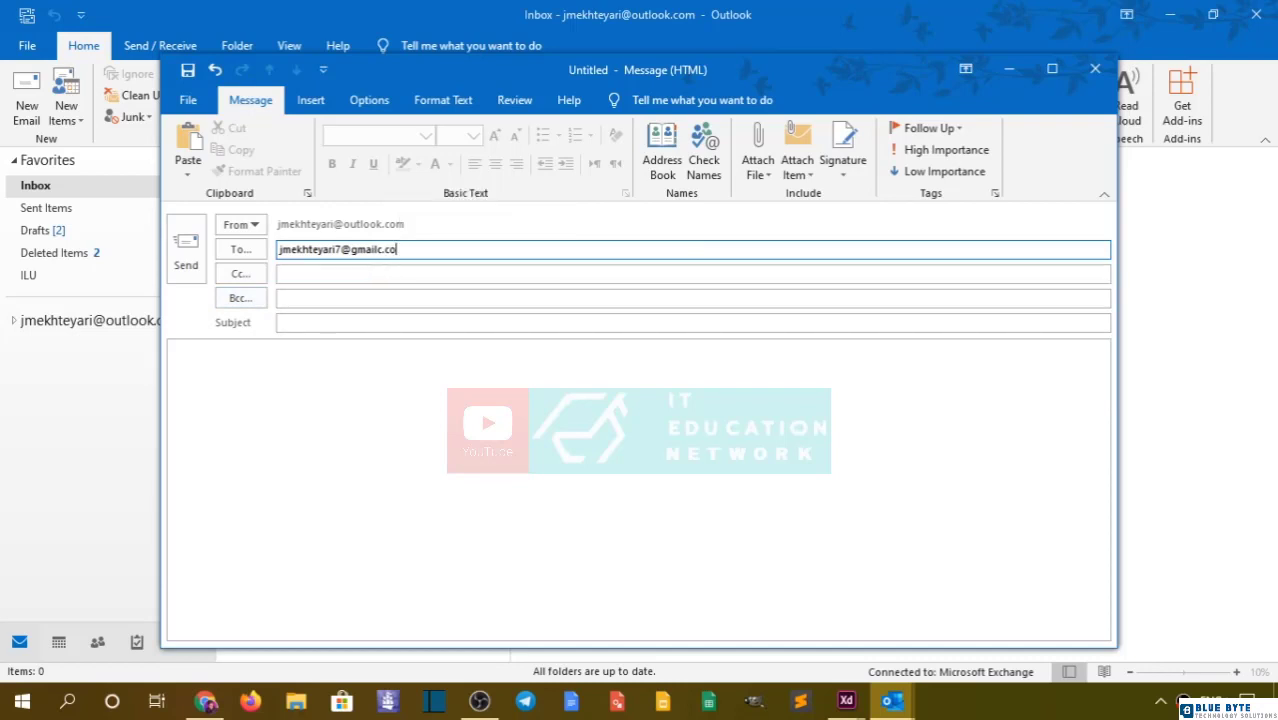
left_click(381, 251)
key("BackSpace")
type("m")
left_click(379, 272)
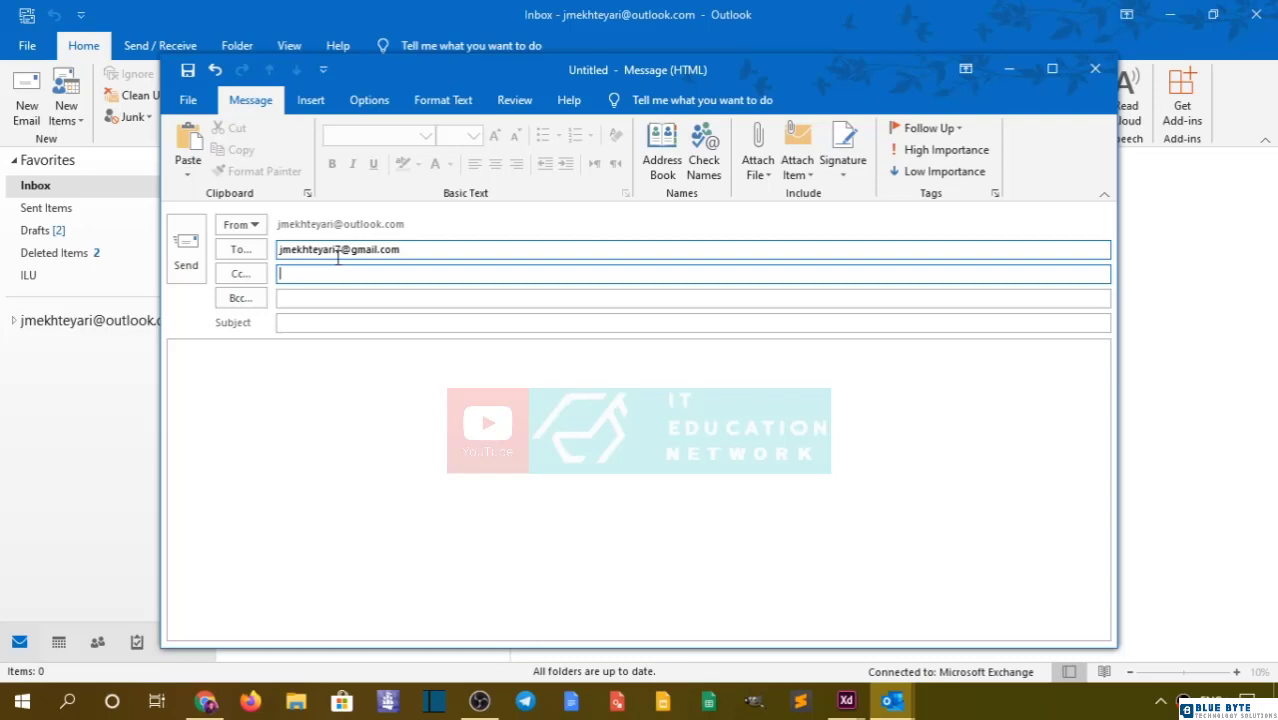
Write the body greeting 'Hi Outlook!' with a second line introducing the sender.
left_click(325, 361)
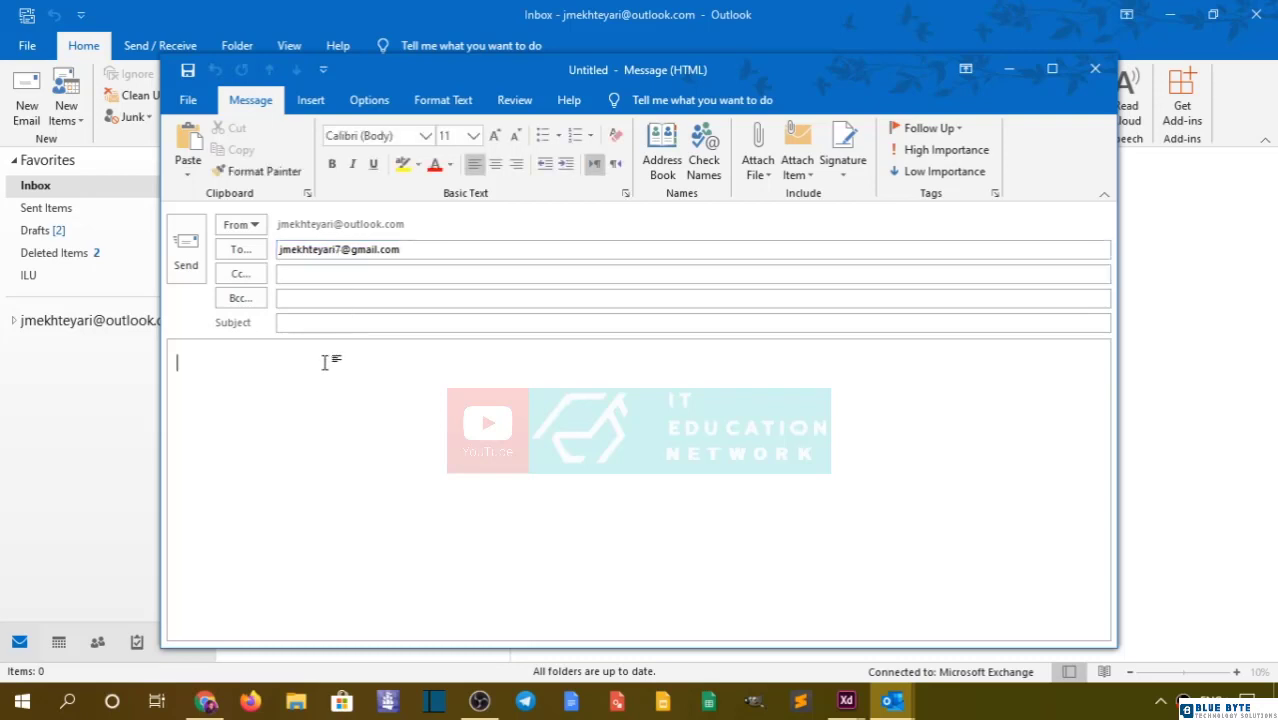
type("Hi Outloo")
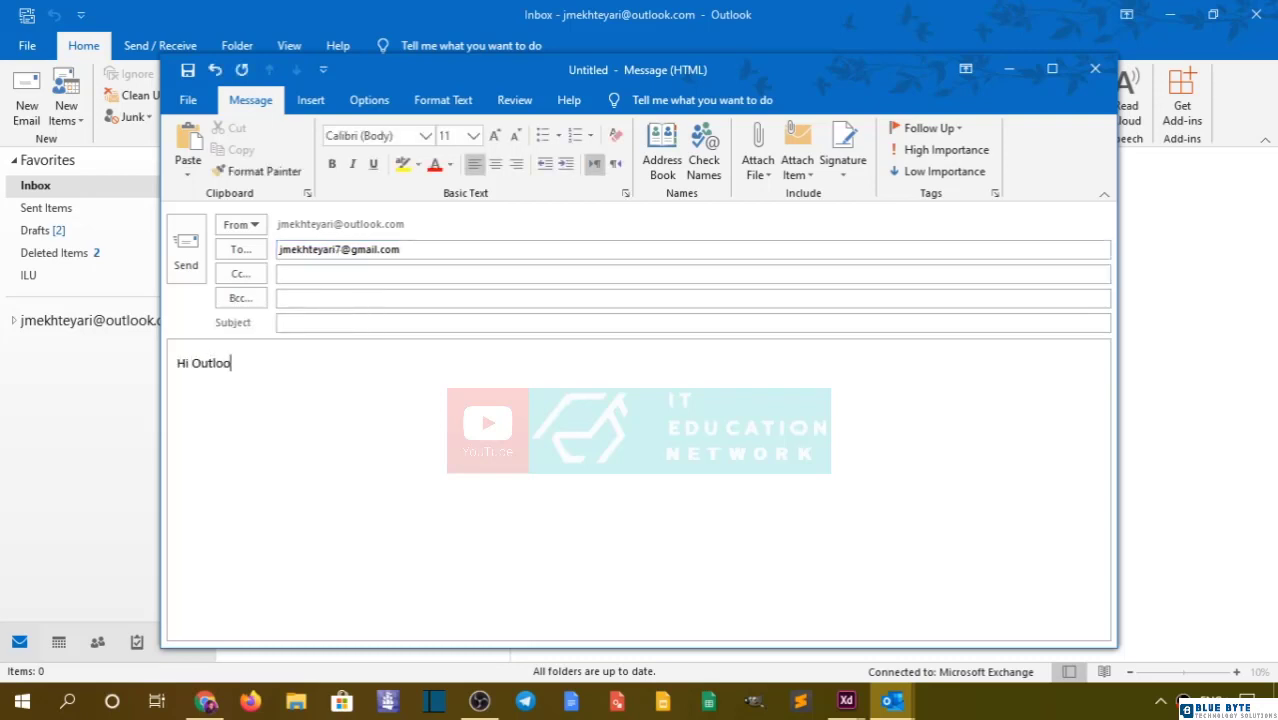
type("k!")
key("Return")
type("It's JMJ")
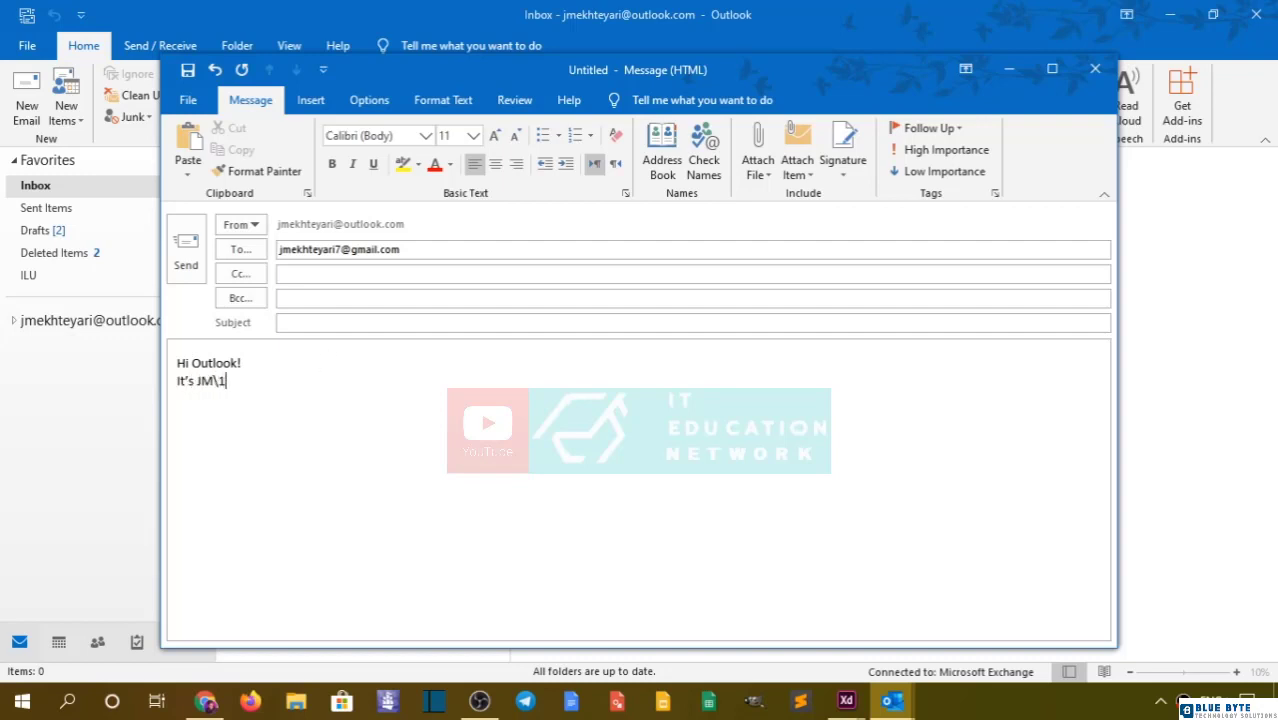
key("BackSpace")
Add the subject 'Outlook', send the message, and check it in Sent Items.
left_click(286, 323)
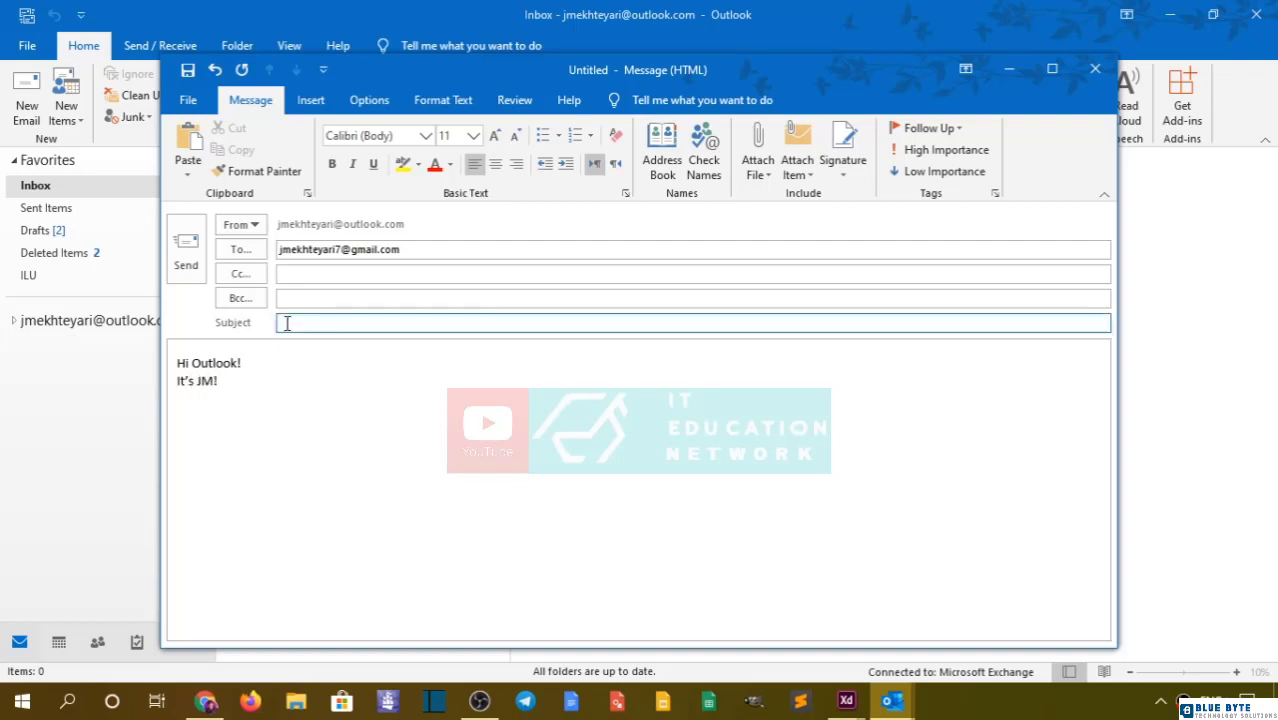
left_click(185, 268)
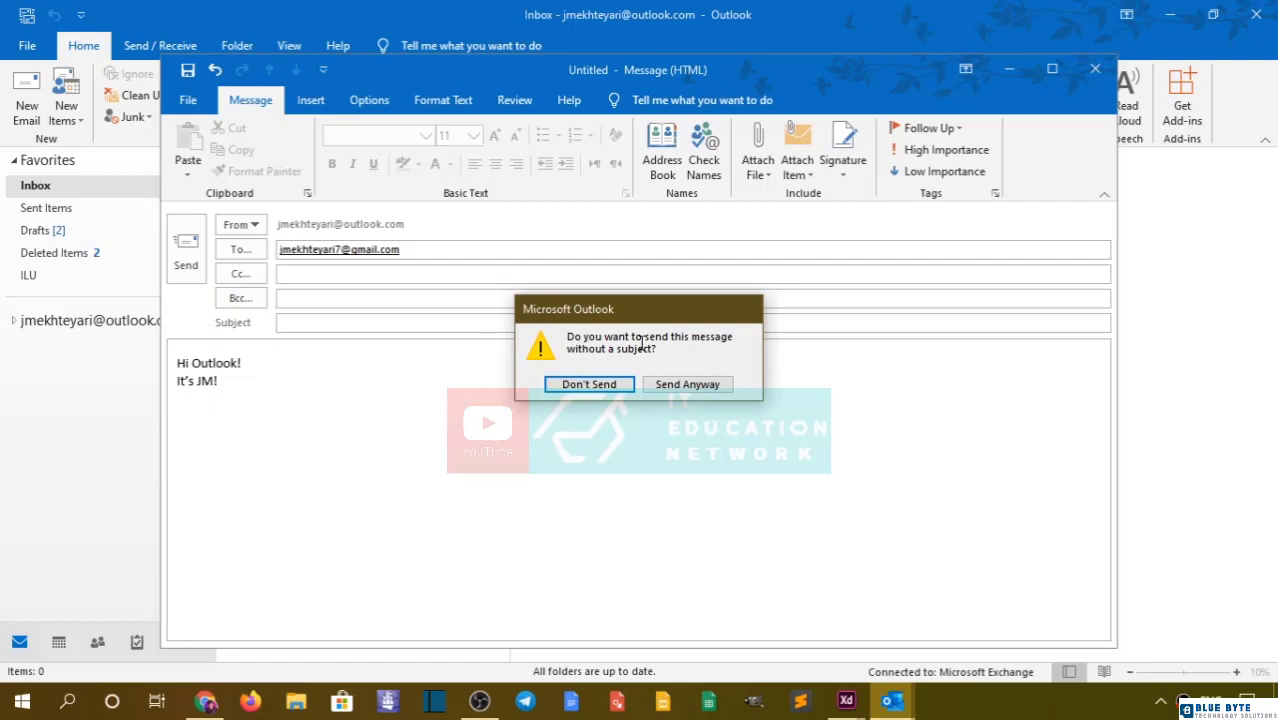
left_click(597, 386)
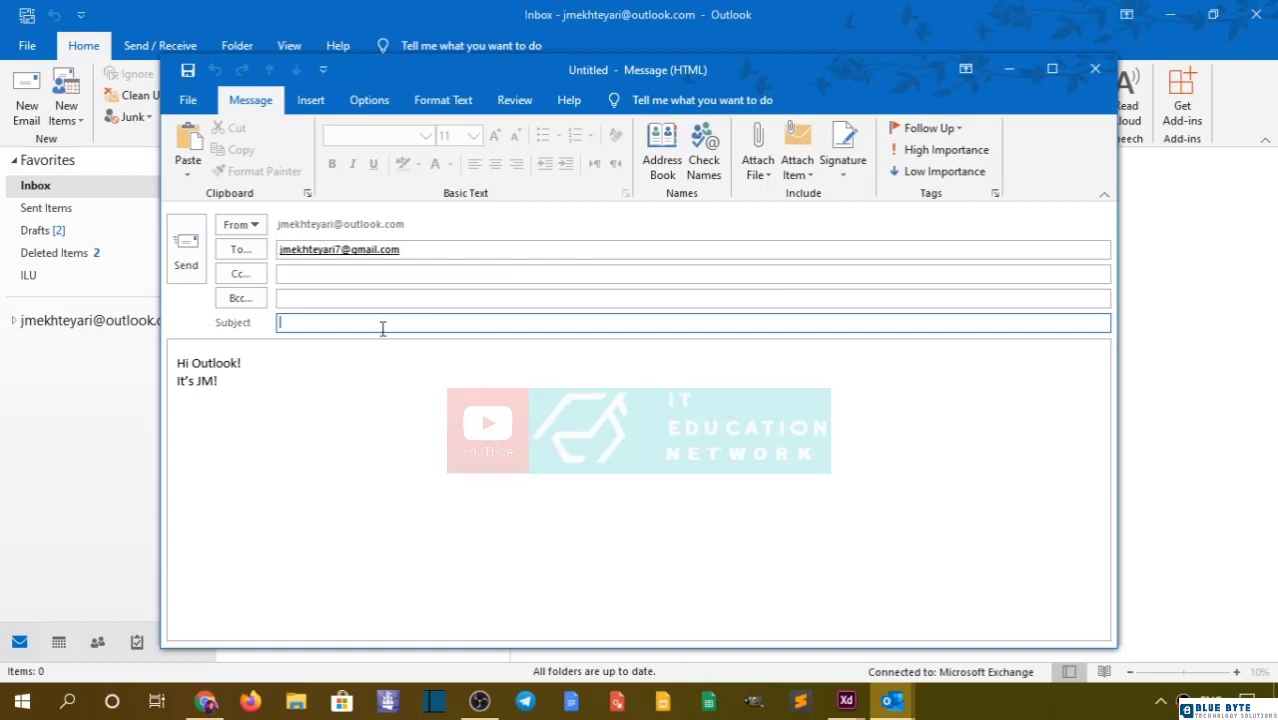
type("Outlook")
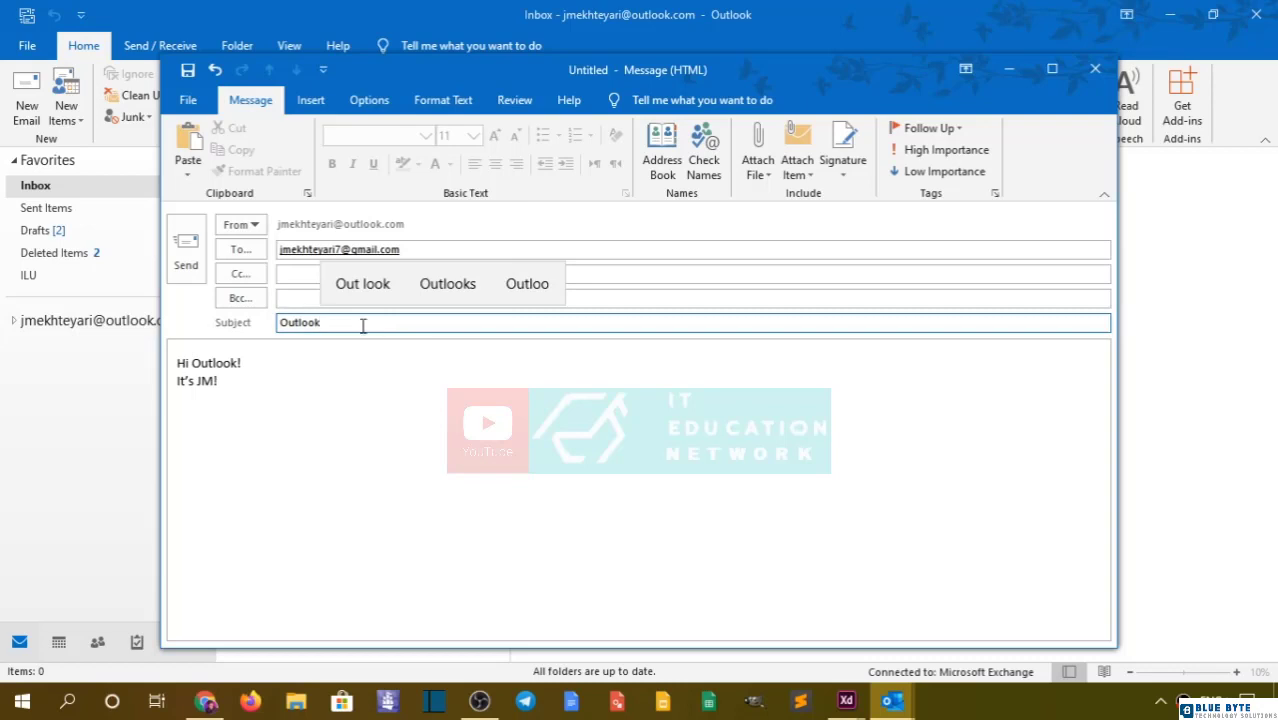
left_click(185, 270)
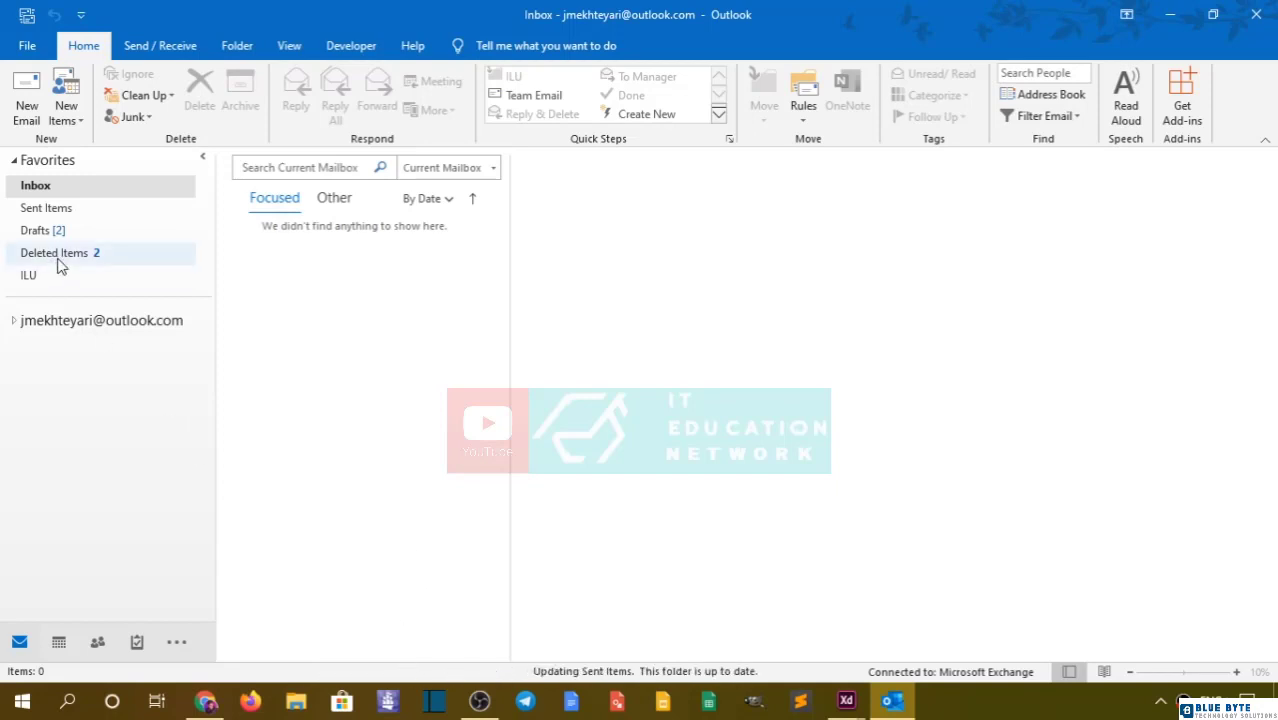
left_click(49, 207)
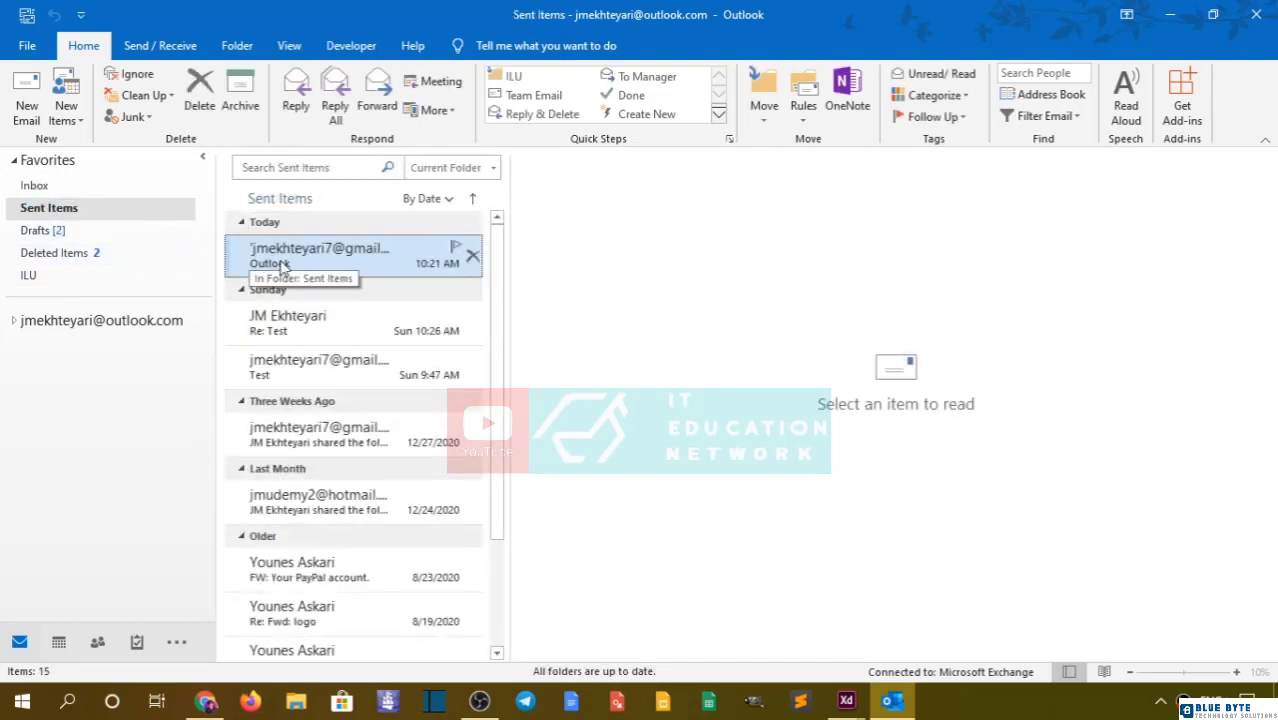
mouse_move(205, 701)
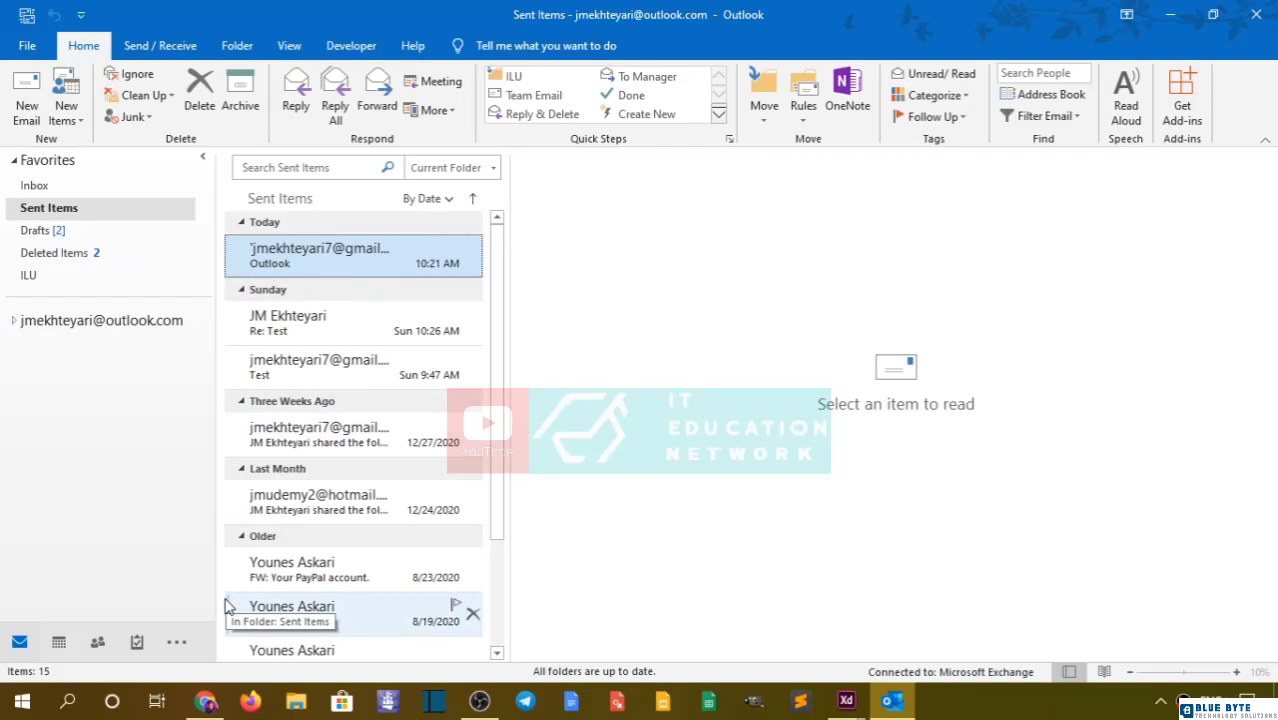
In Gmail, answer the 'Outlook' email with the 'It works!' smart reply, then return to Outlook.
left_click(206, 702)
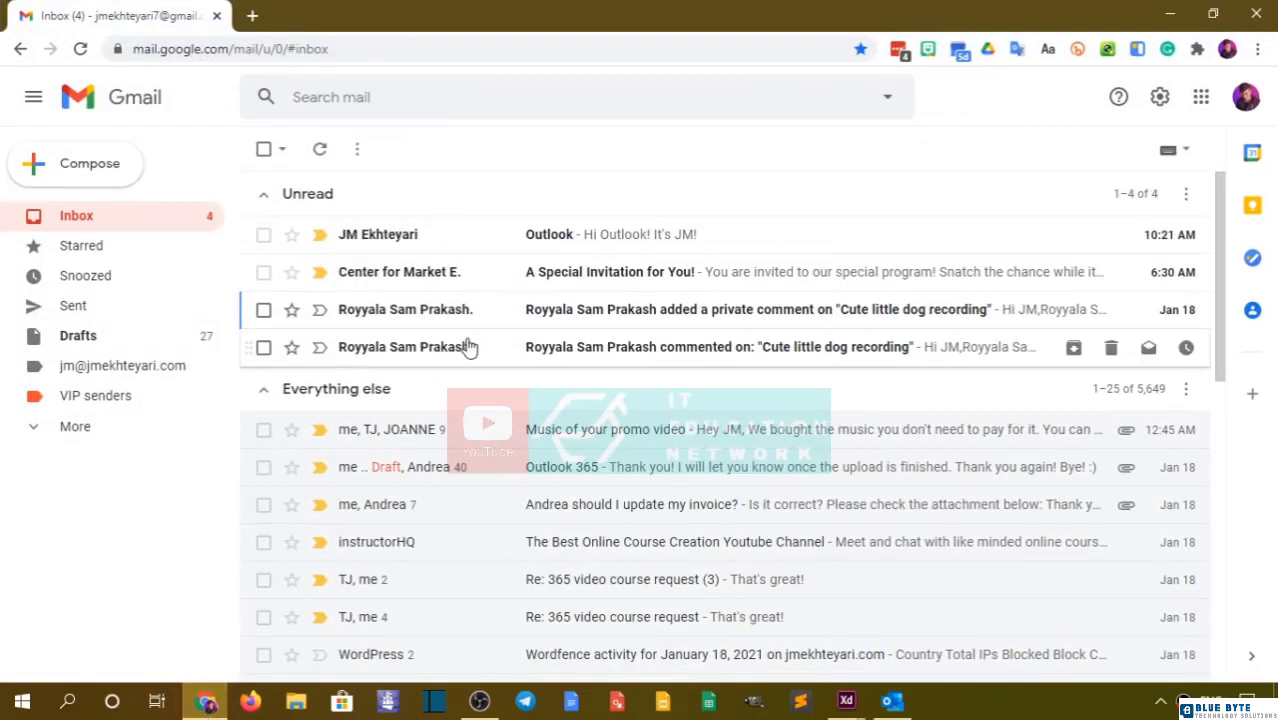
left_click(578, 240)
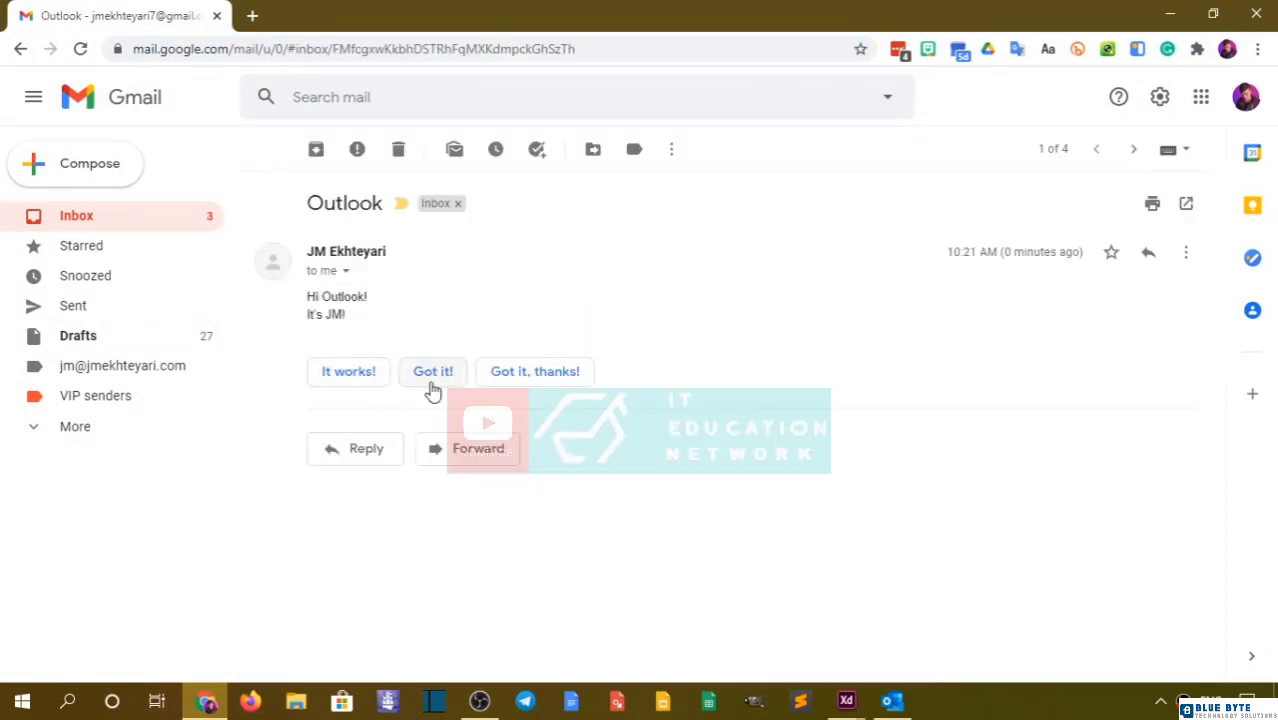
left_click(360, 380)
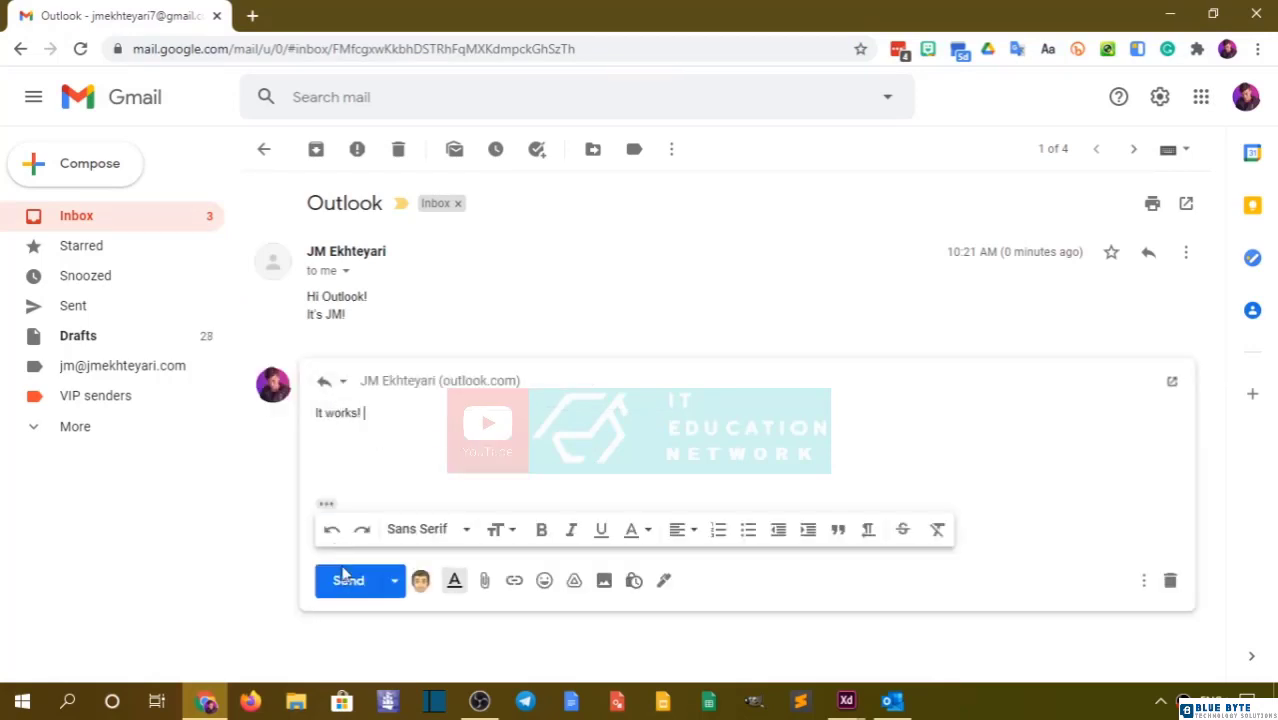
left_click(345, 578)
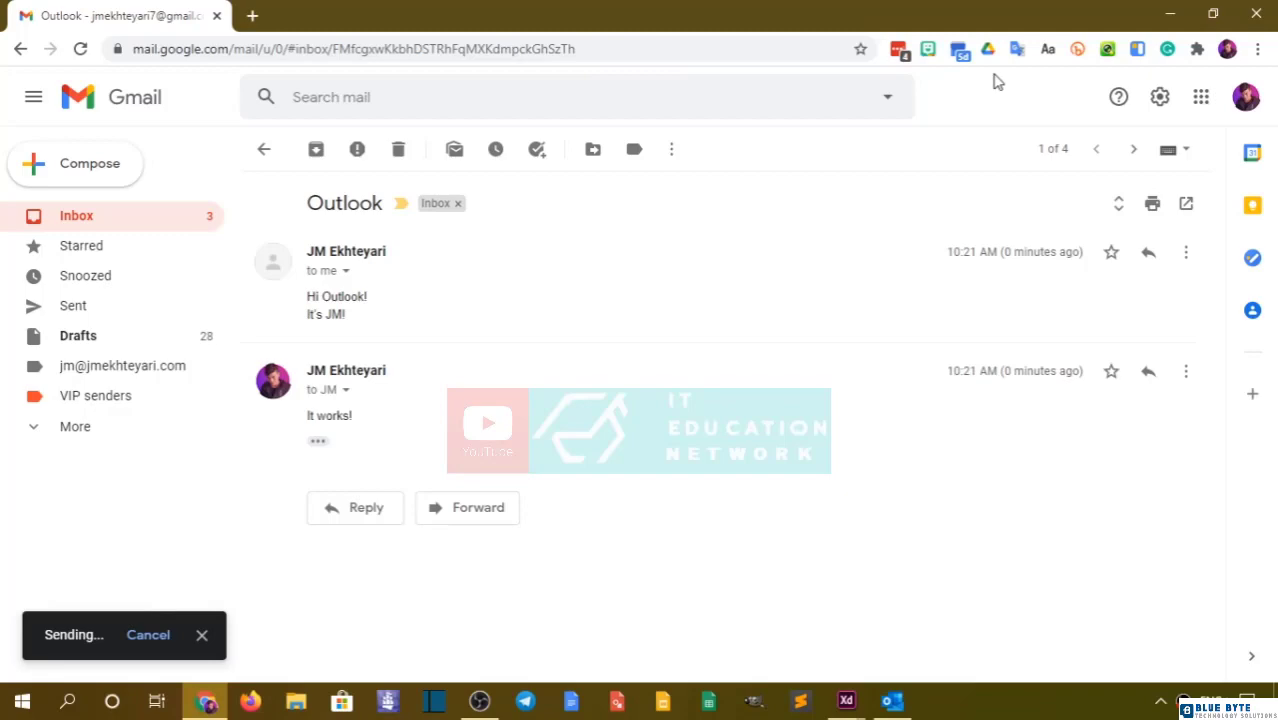
key("alt+Tab")
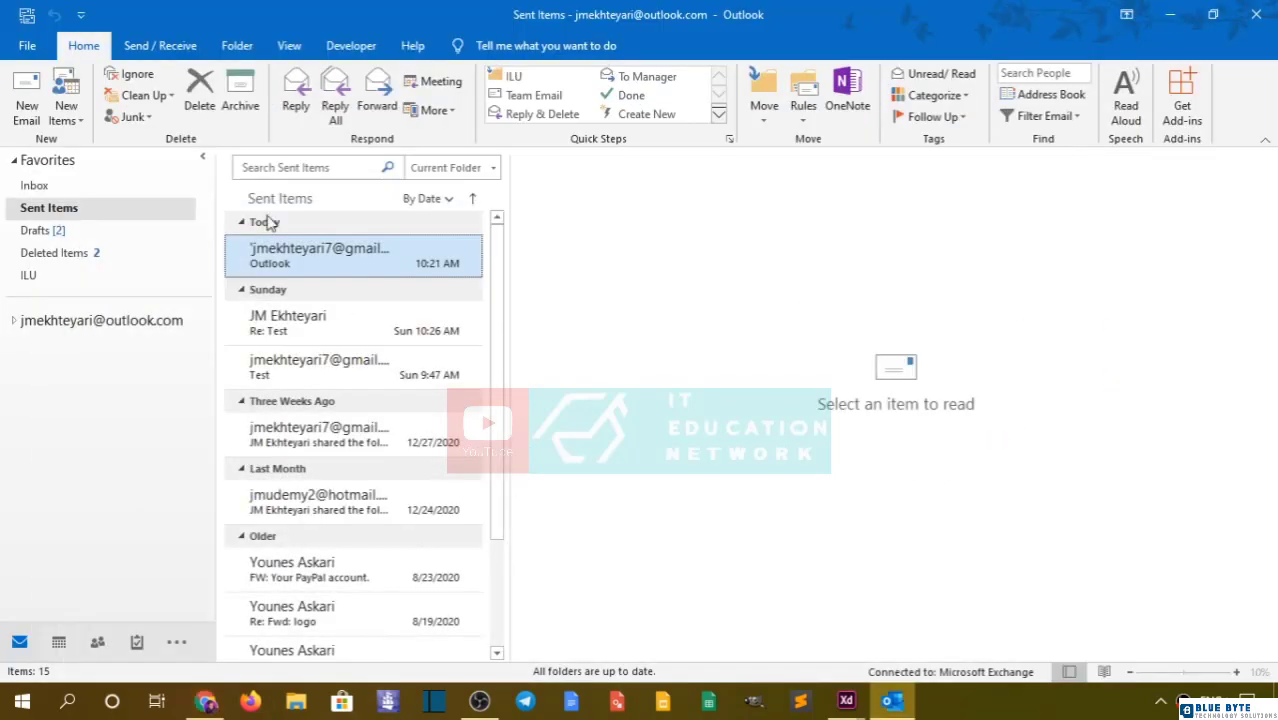
Open the Outlook Inbox and run Send/Receive All Folders to fetch the reply.
left_click(46, 188)
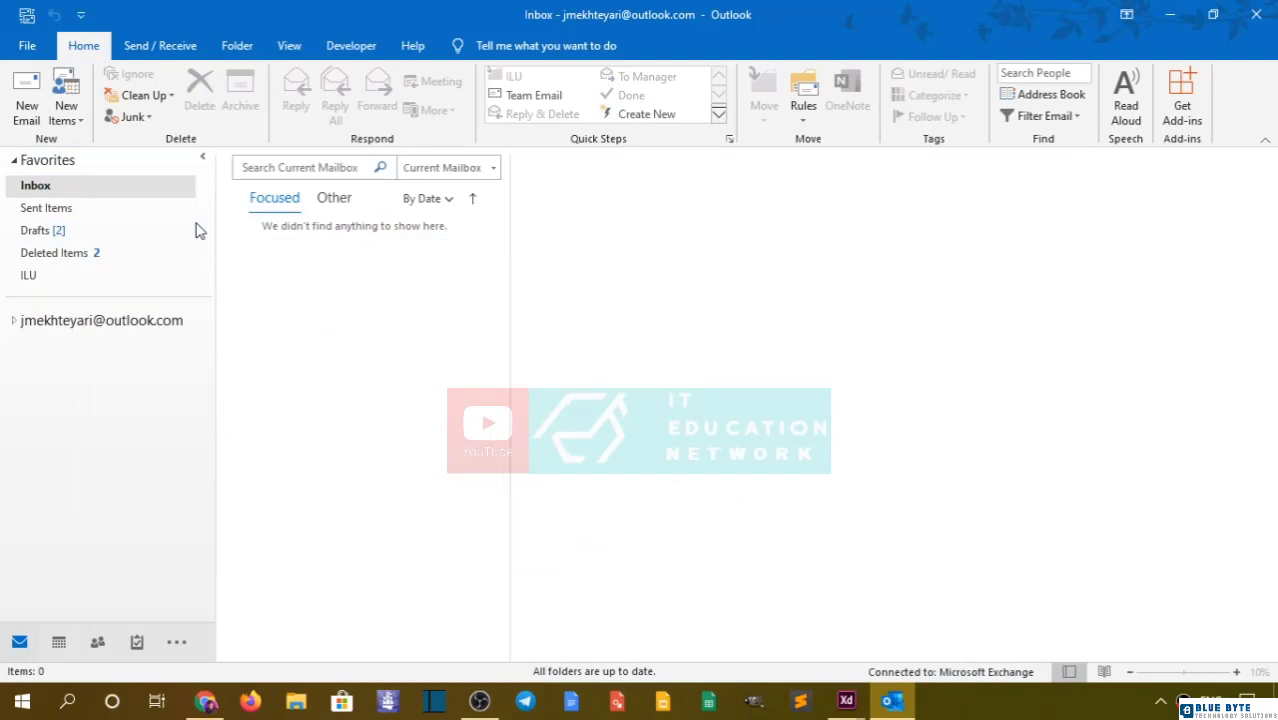
left_click(25, 17)
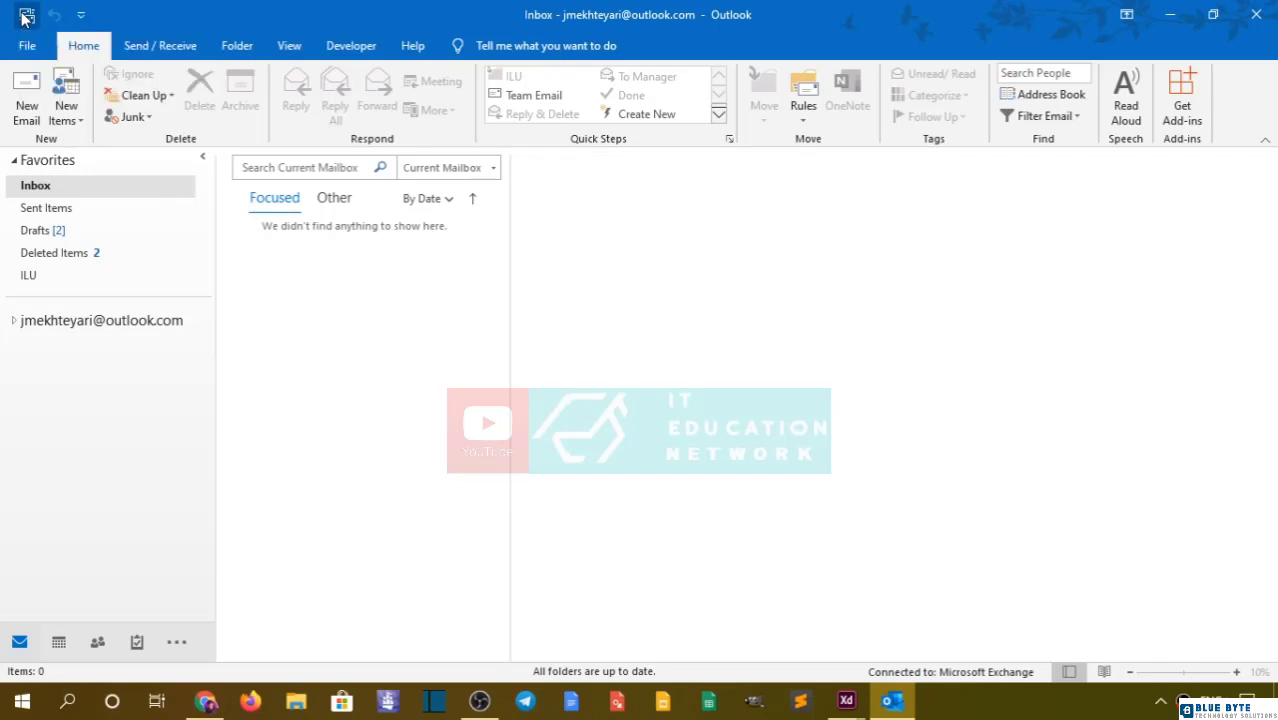